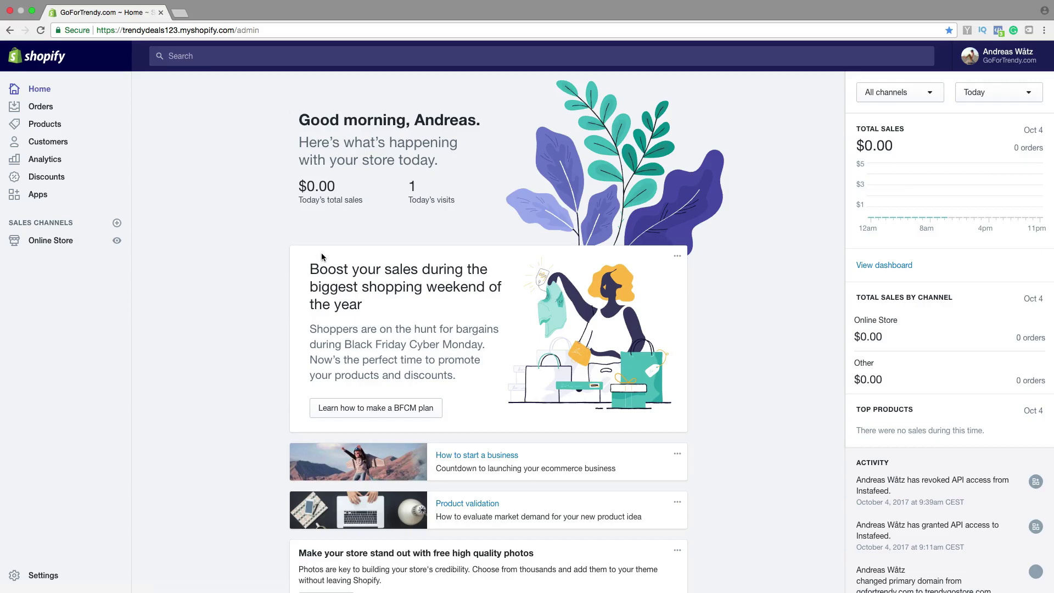
- From Apps, search the Shopify App Store for 'instafeed'
{"action": "left_click", "coordinate": [43, 197]}
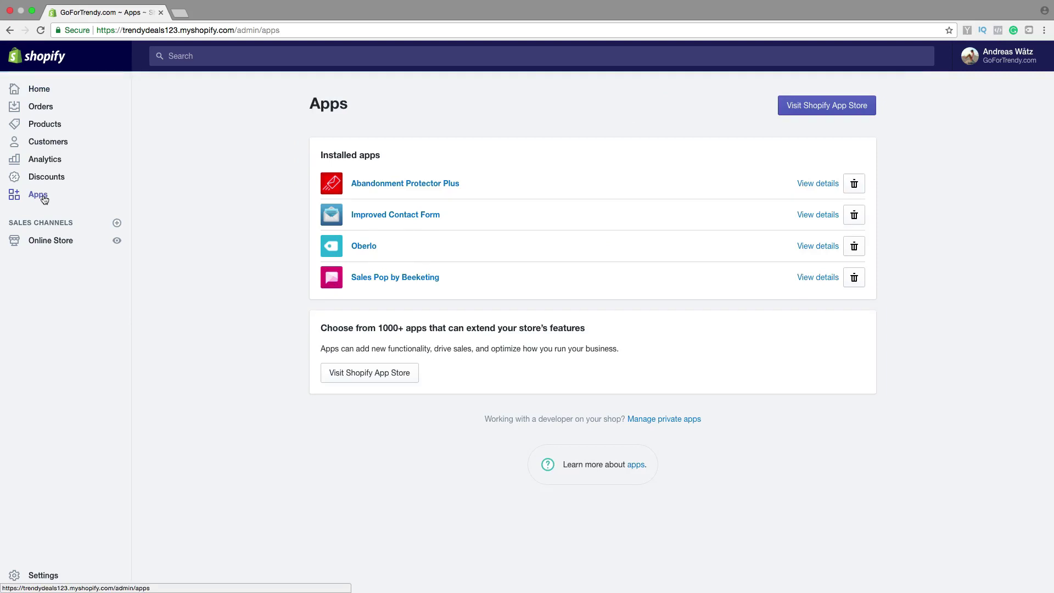
{"action": "left_click", "coordinate": [823, 107]}
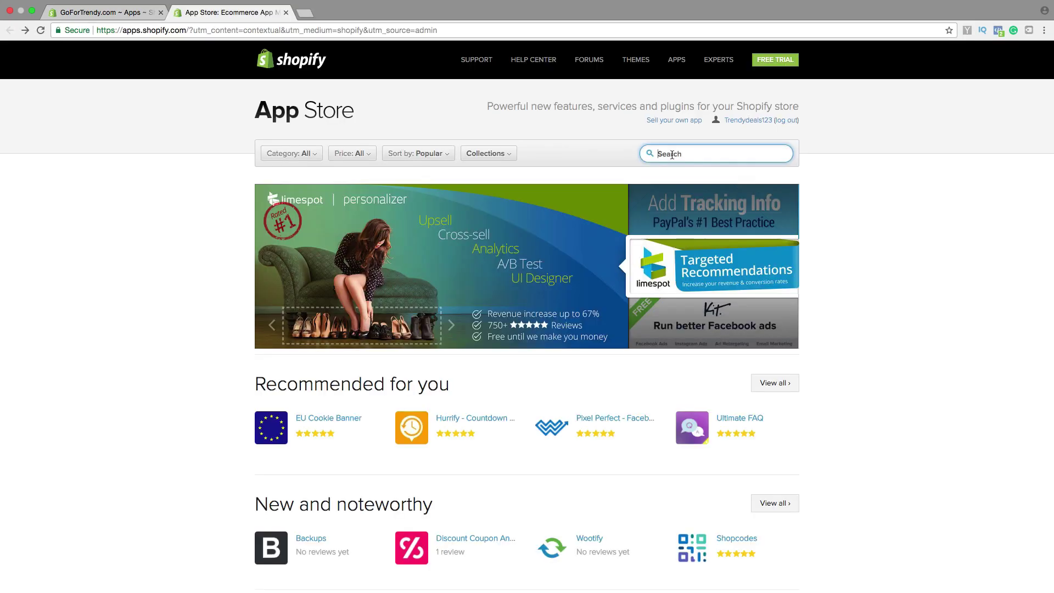
{"action": "type", "text": "instaf"}
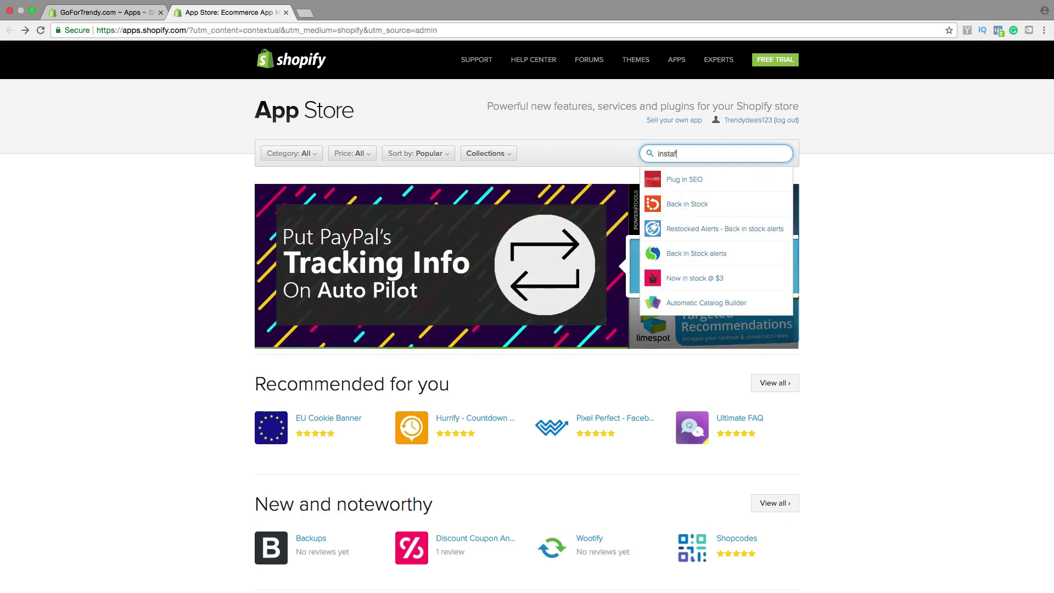
{"action": "type", "text": "eed"}
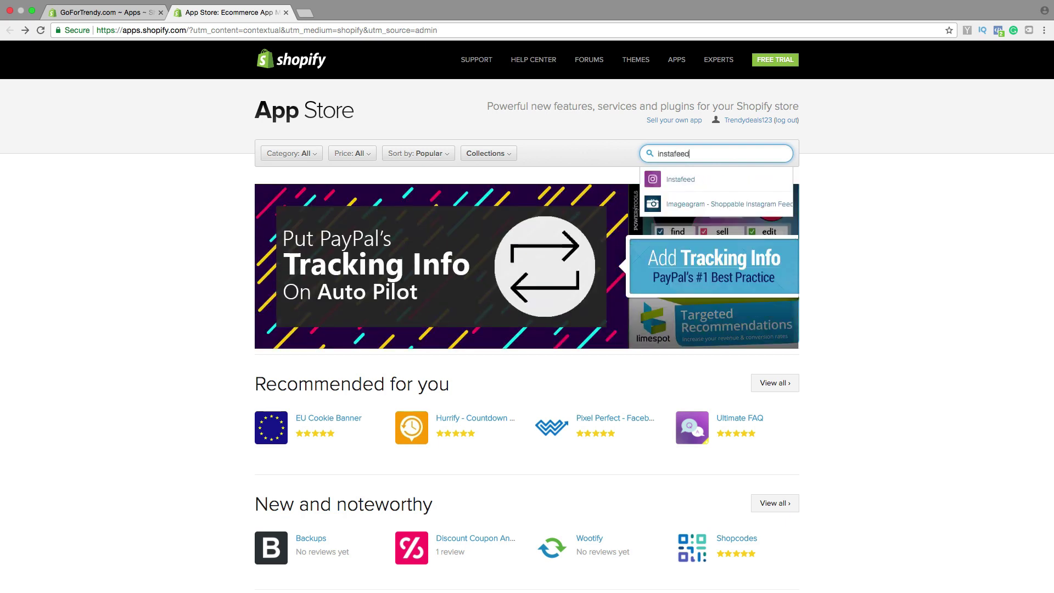
{"action": "key", "text": "Return"}
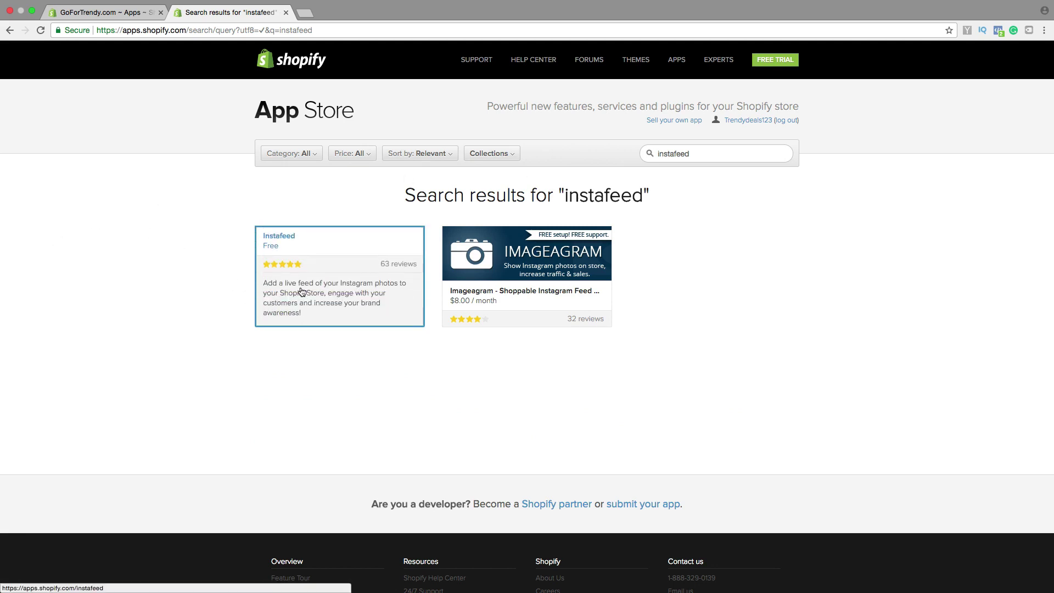
- Install the free Instafeed app and open its Instagram access-token page
{"action": "left_click", "coordinate": [322, 267]}
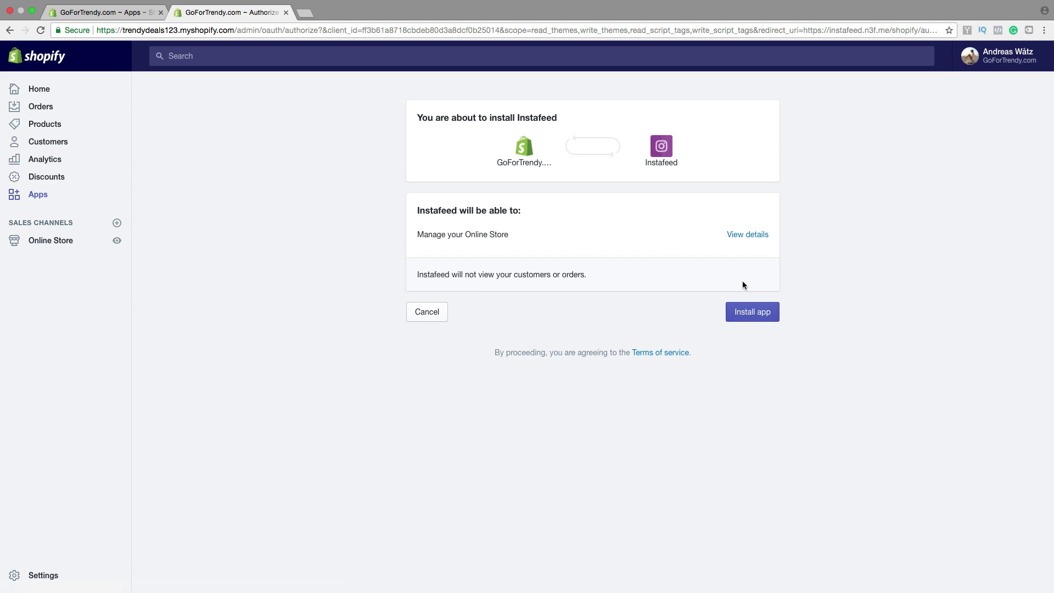
{"action": "left_click", "coordinate": [752, 316]}
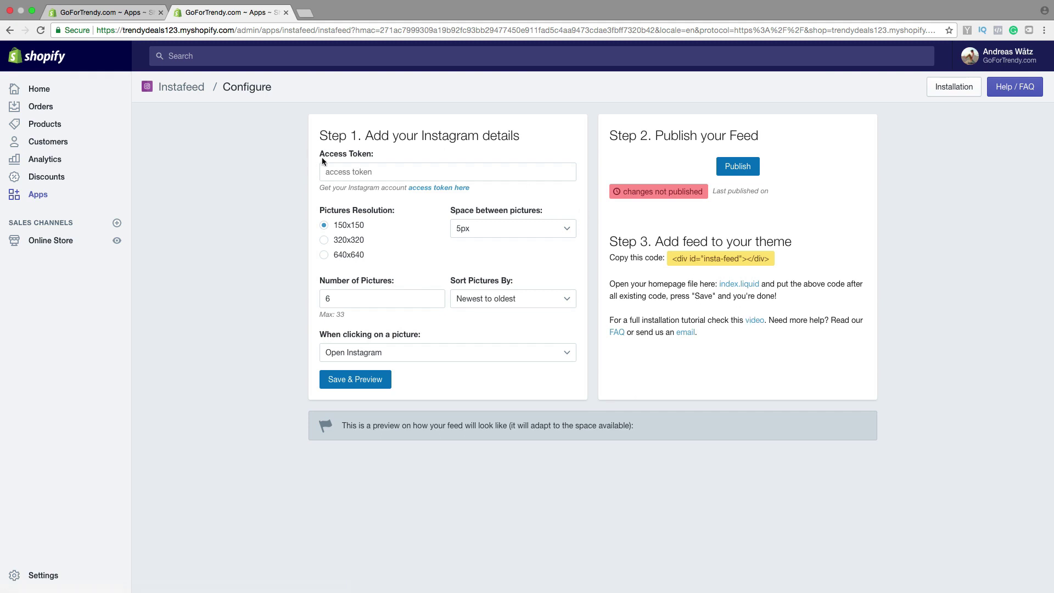
{"action": "left_click", "coordinate": [439, 188]}
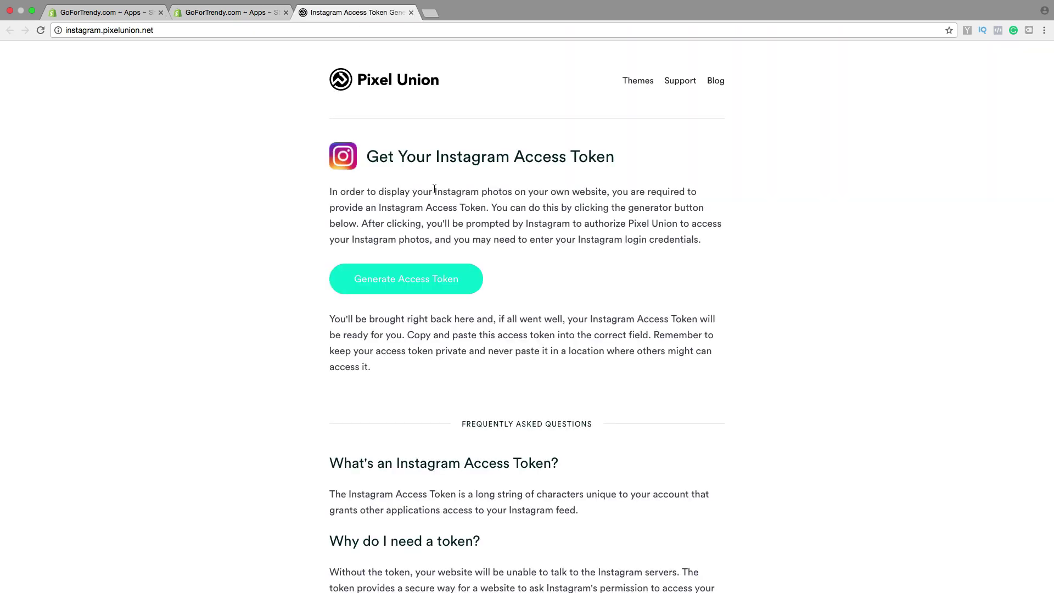
- Log in to the store's Instagram account and authorize the PXU Access Token app
{"action": "left_click", "coordinate": [392, 286]}
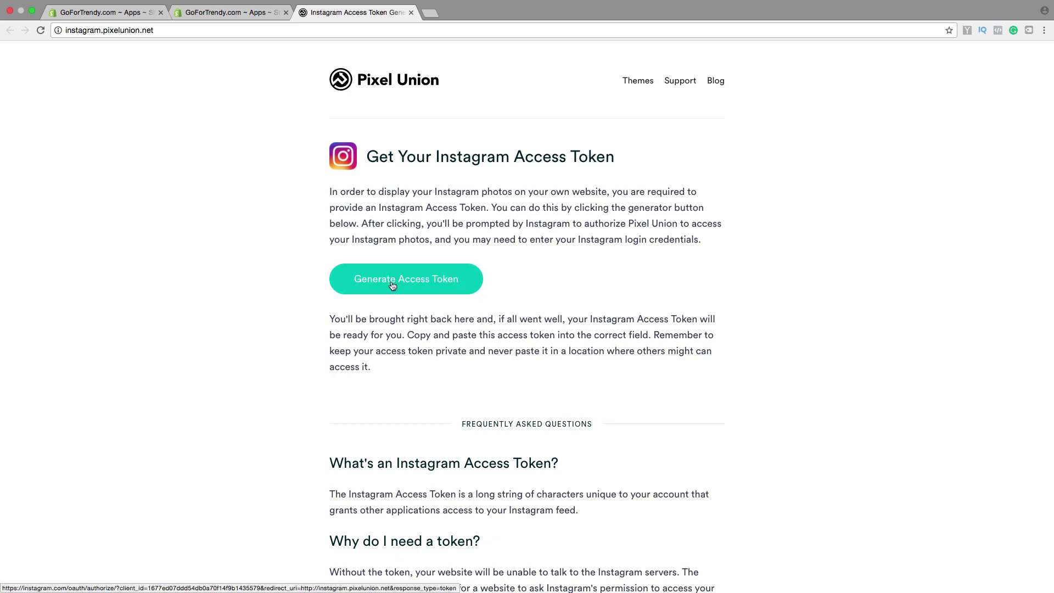
{"action": "left_click", "coordinate": [510, 273]}
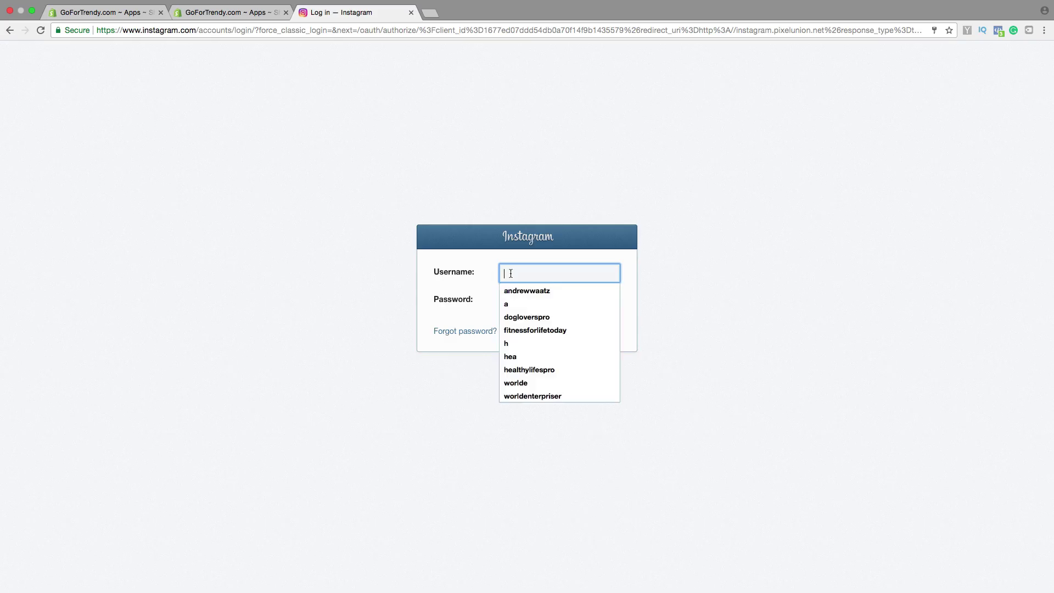
{"action": "type", "text": "trend"}
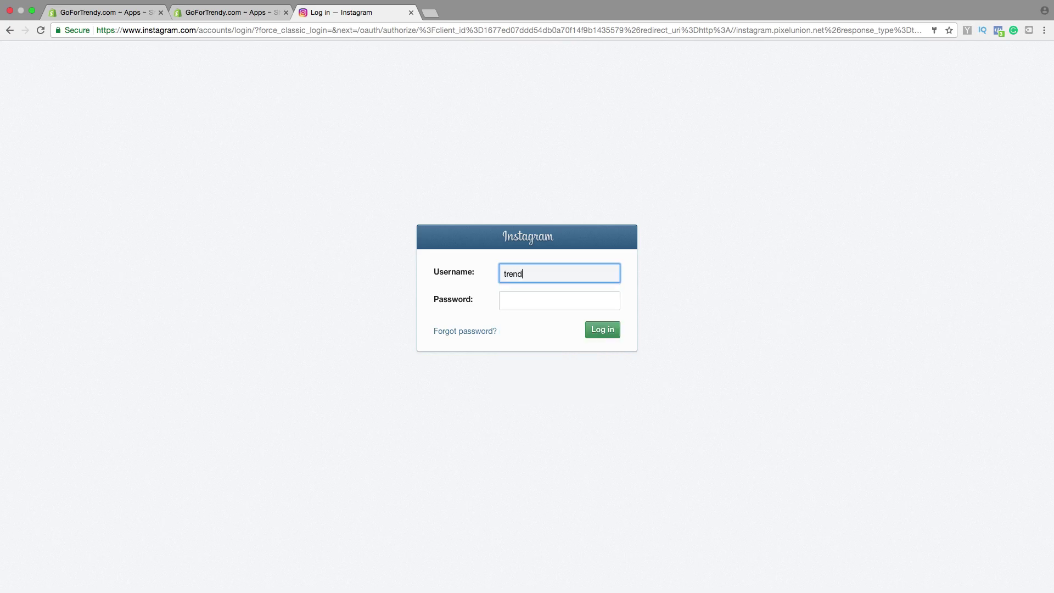
{"action": "type", "text": "ygostore"}
{"action": "left_click", "coordinate": [515, 298]}
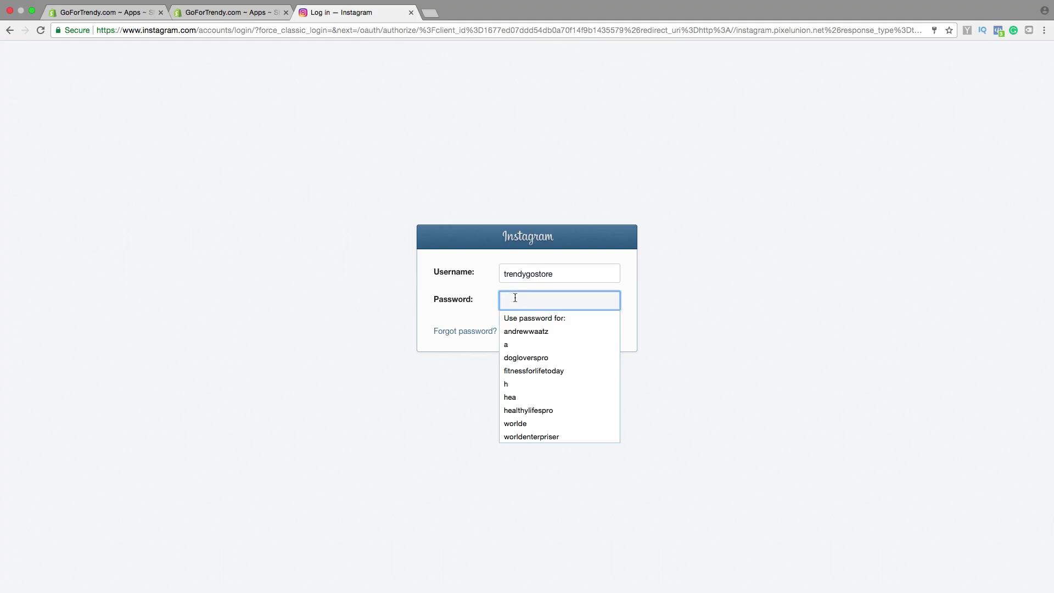
{"action": "type", "text": "••••"}
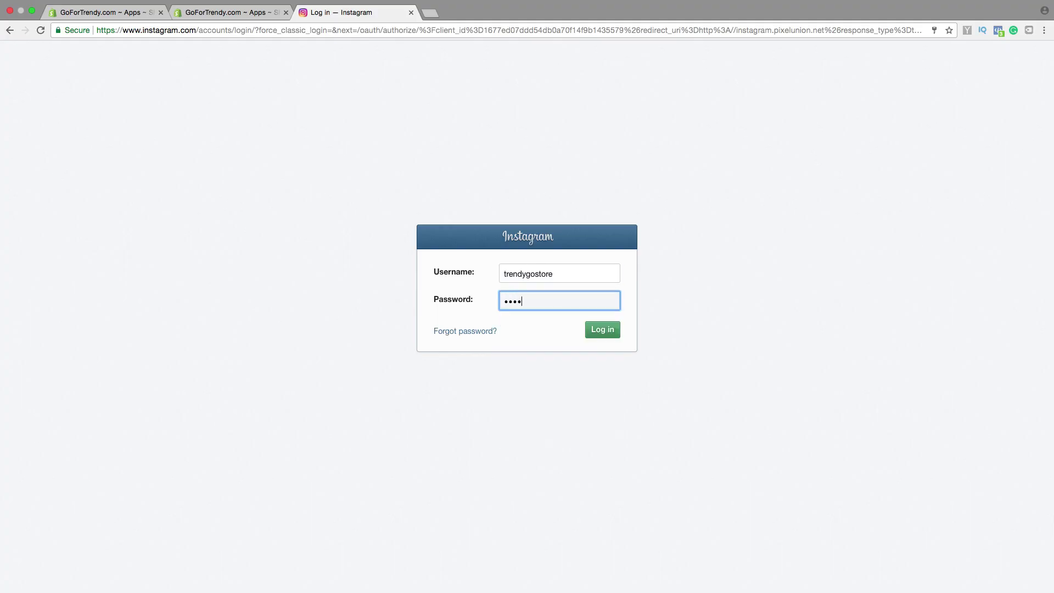
{"action": "type", "text": "••••••"}
{"action": "left_click", "coordinate": [597, 332]}
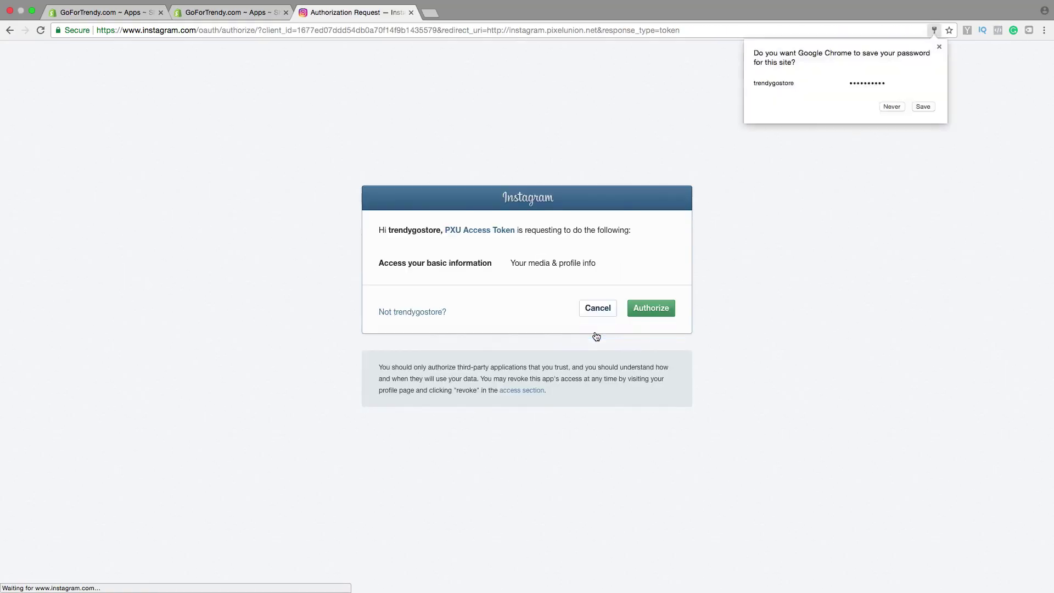
{"action": "left_click", "coordinate": [916, 108]}
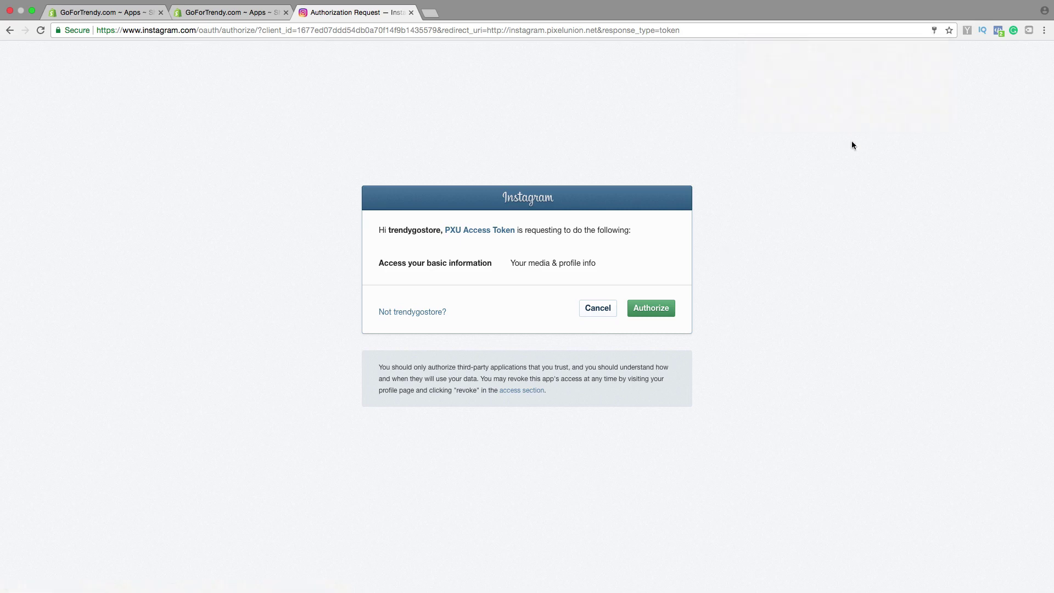
{"action": "left_click", "coordinate": [651, 310]}
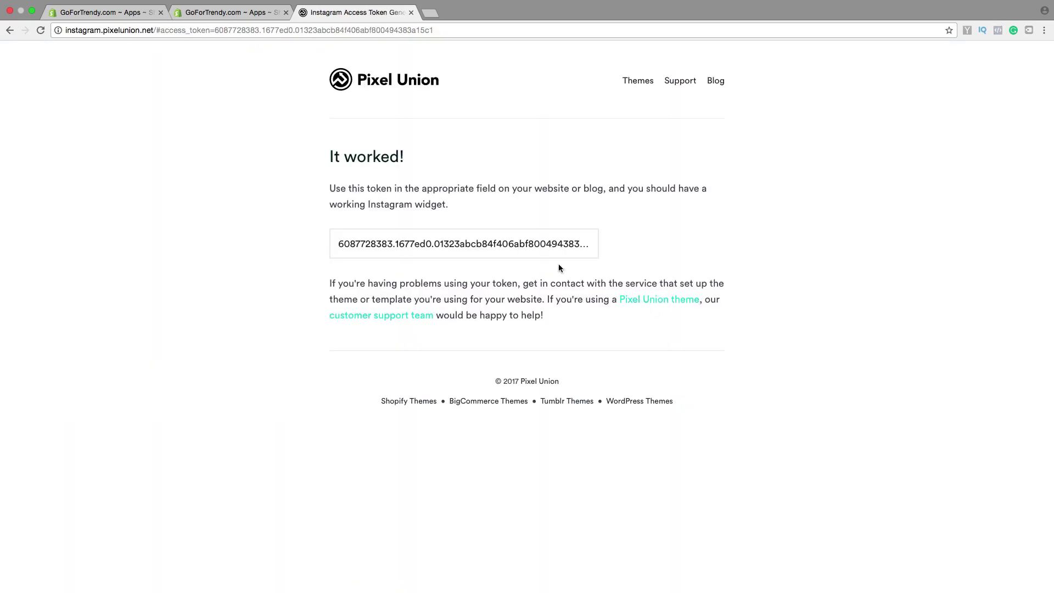
- Cut the generated access token and go back to the Instafeed Configure tab
{"action": "left_click", "coordinate": [477, 249]}
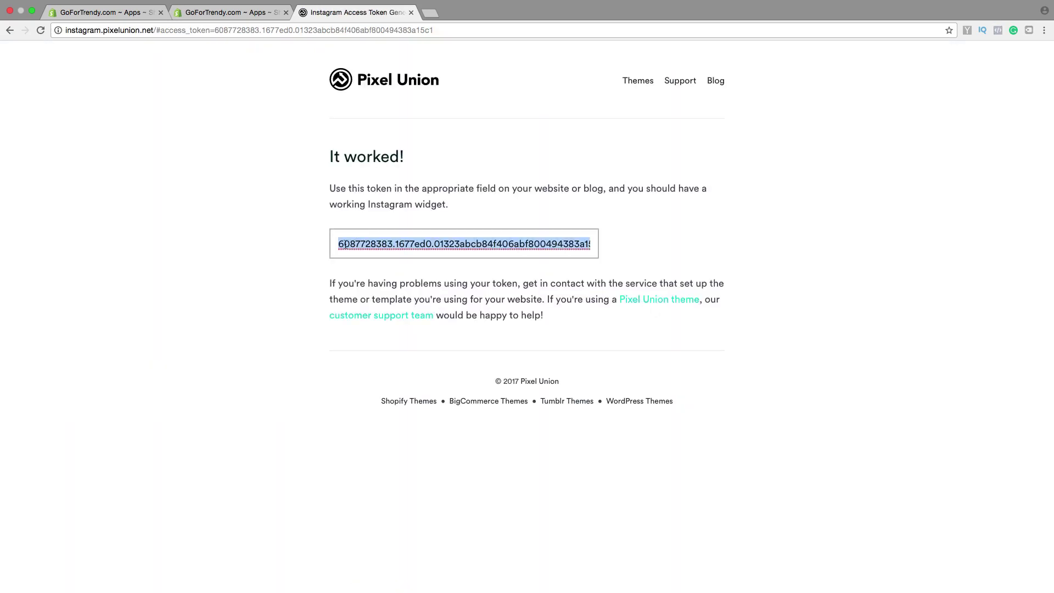
{"action": "left_click", "coordinate": [513, 245]}
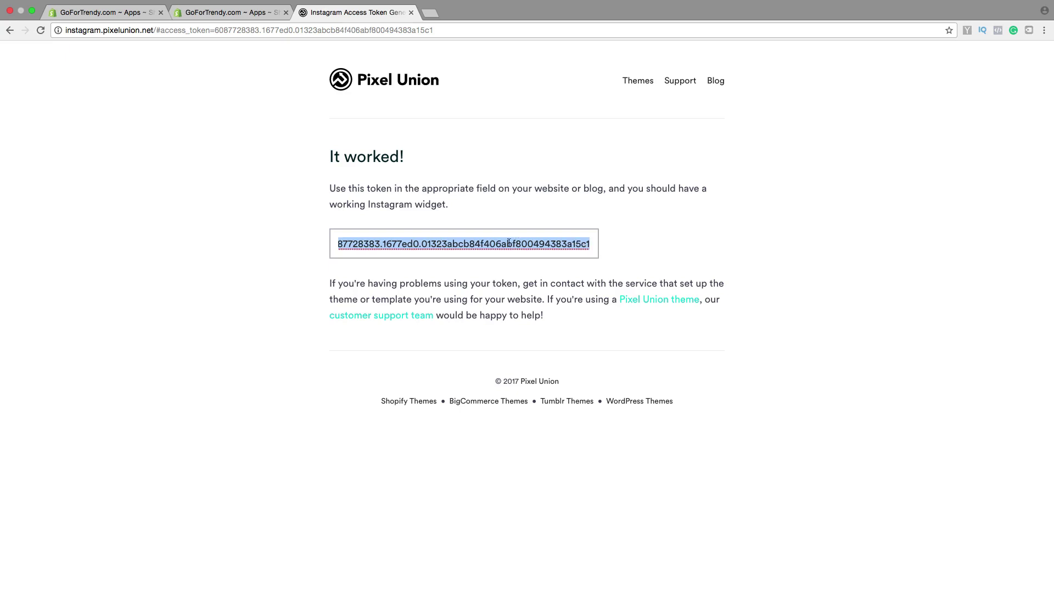
{"action": "right_click", "coordinate": [507, 245]}
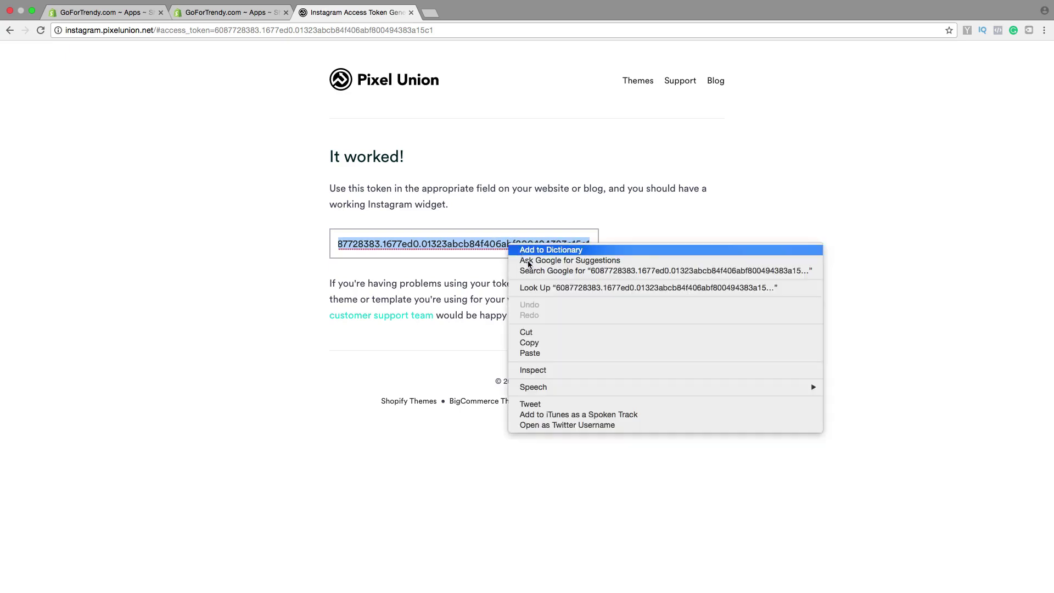
{"action": "left_click", "coordinate": [543, 331]}
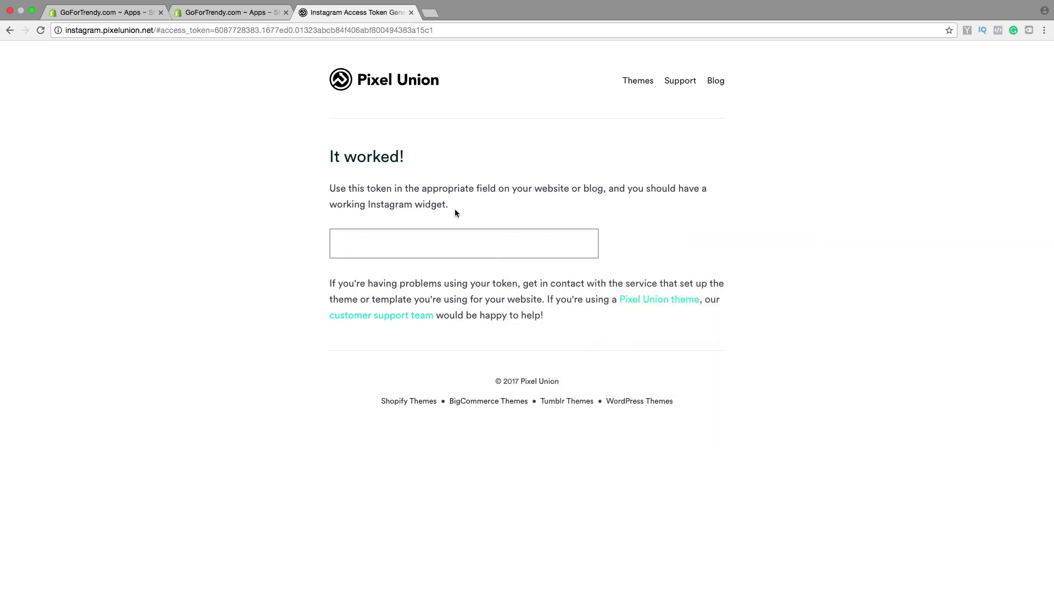
{"action": "left_click", "coordinate": [228, 12]}
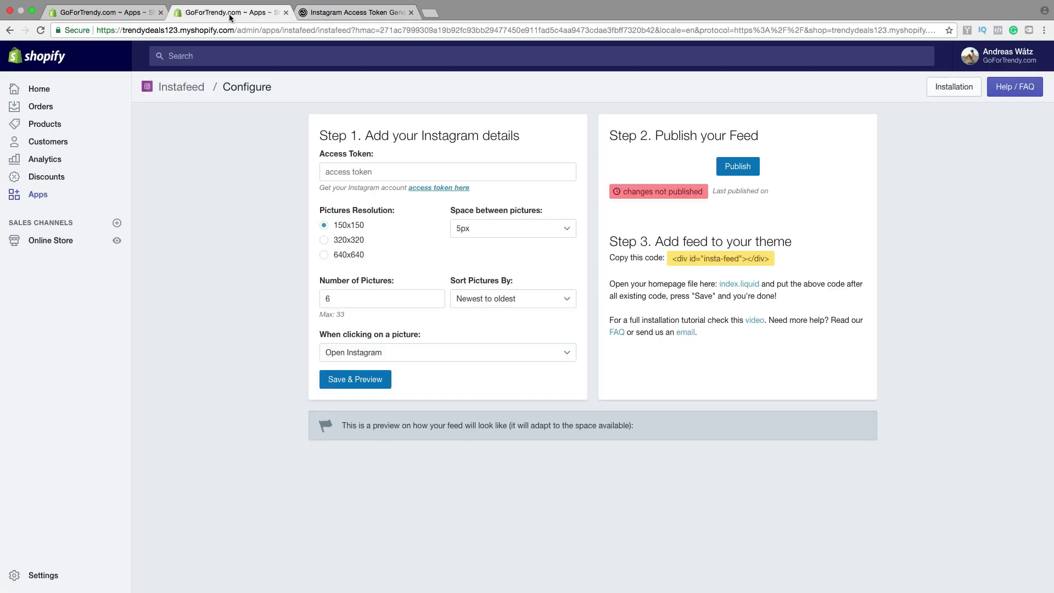
- Paste the token, keep 5px spacing, newest-first order and Open Instagram clicks, then save and preview
{"action": "left_click", "coordinate": [370, 173]}
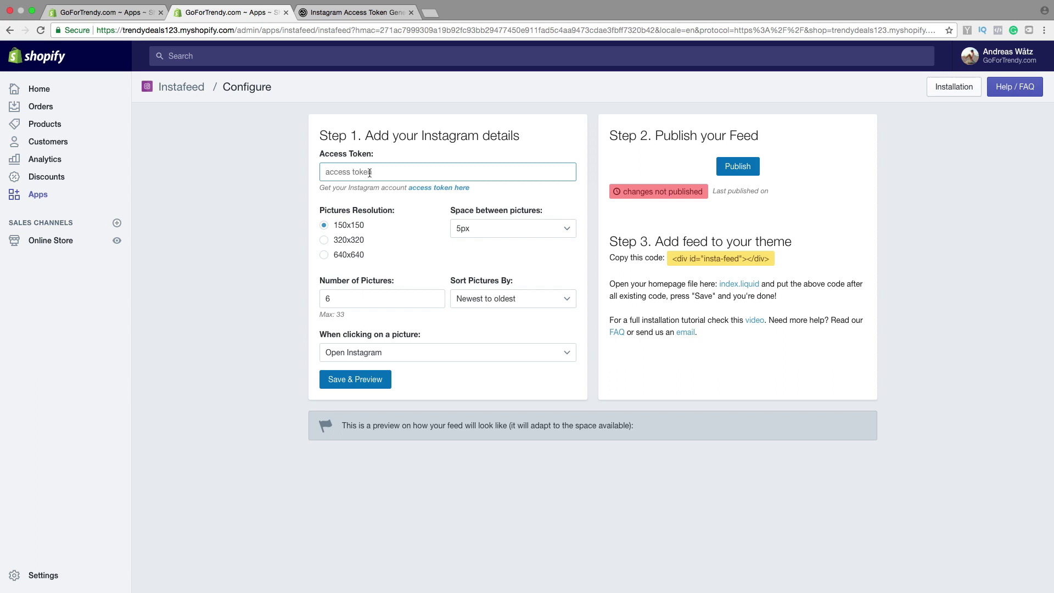
{"action": "key", "text": "super+v"}
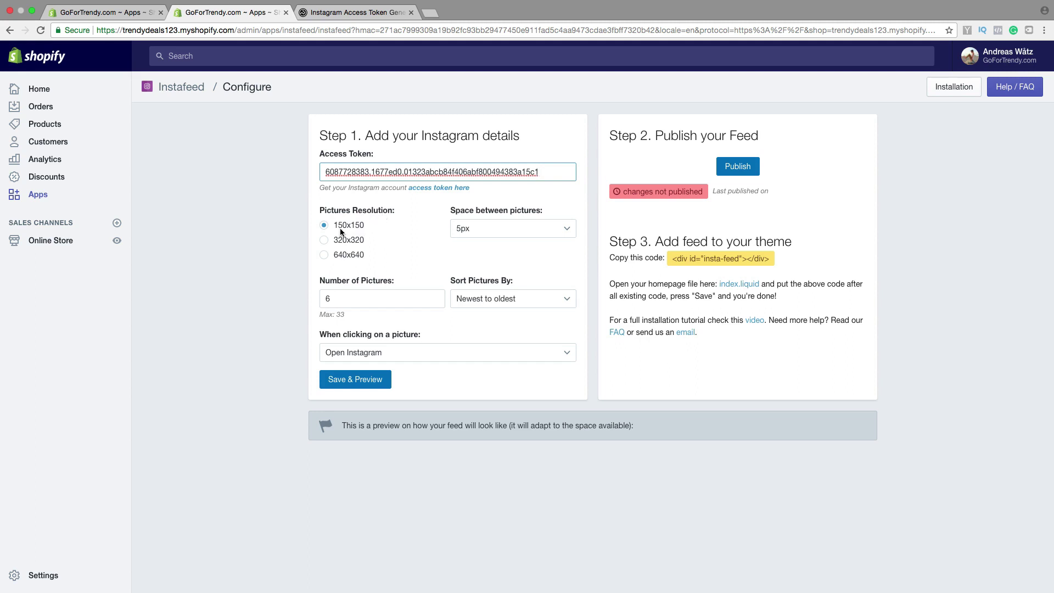
{"action": "left_click", "coordinate": [523, 227]}
{"action": "left_click", "coordinate": [428, 236]}
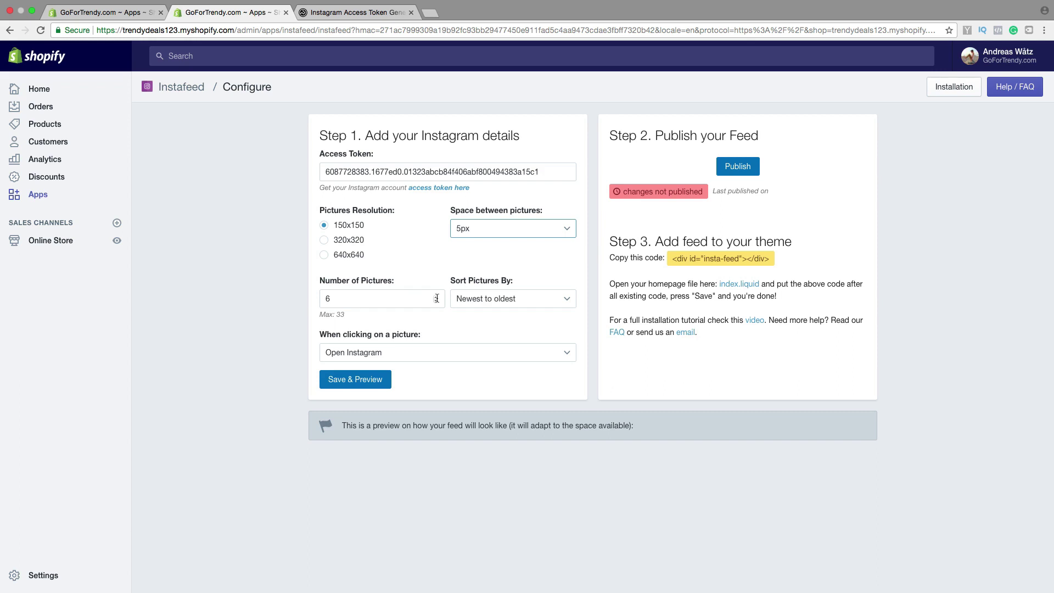
{"action": "left_click", "coordinate": [504, 300]}
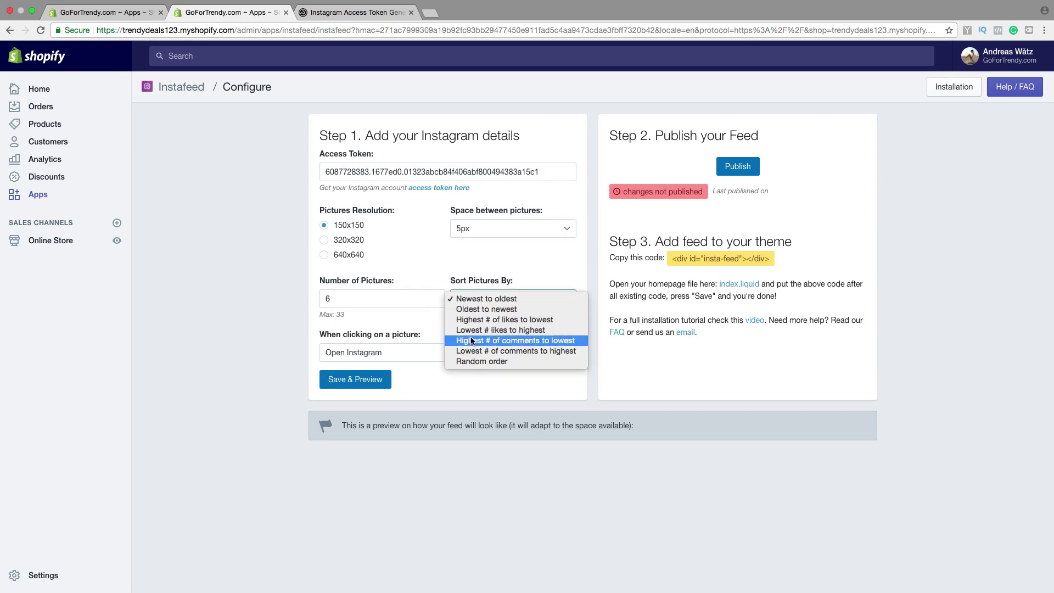
{"action": "left_click", "coordinate": [470, 300]}
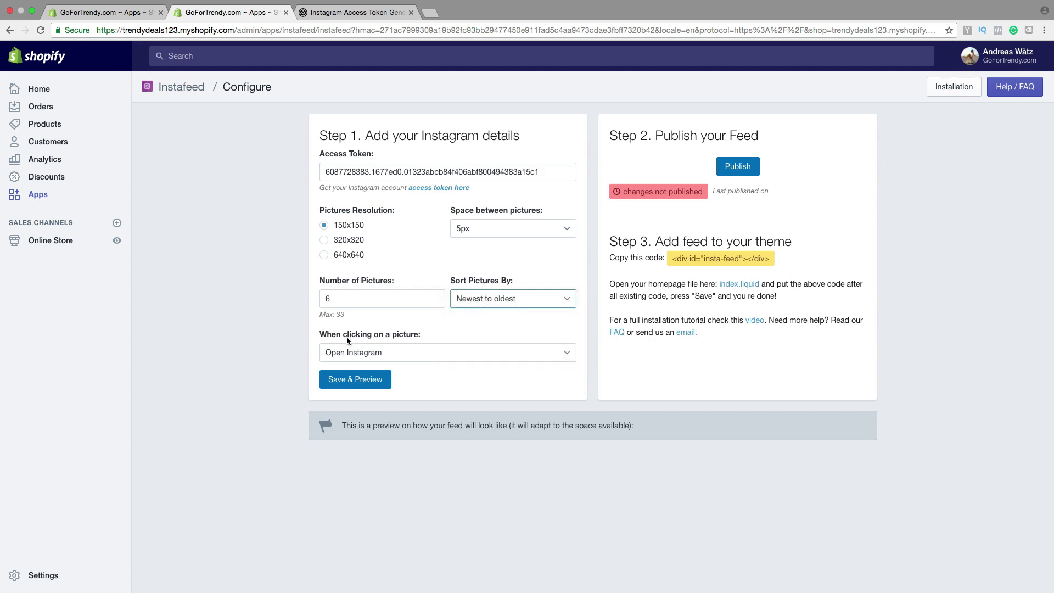
{"action": "left_click", "coordinate": [392, 352]}
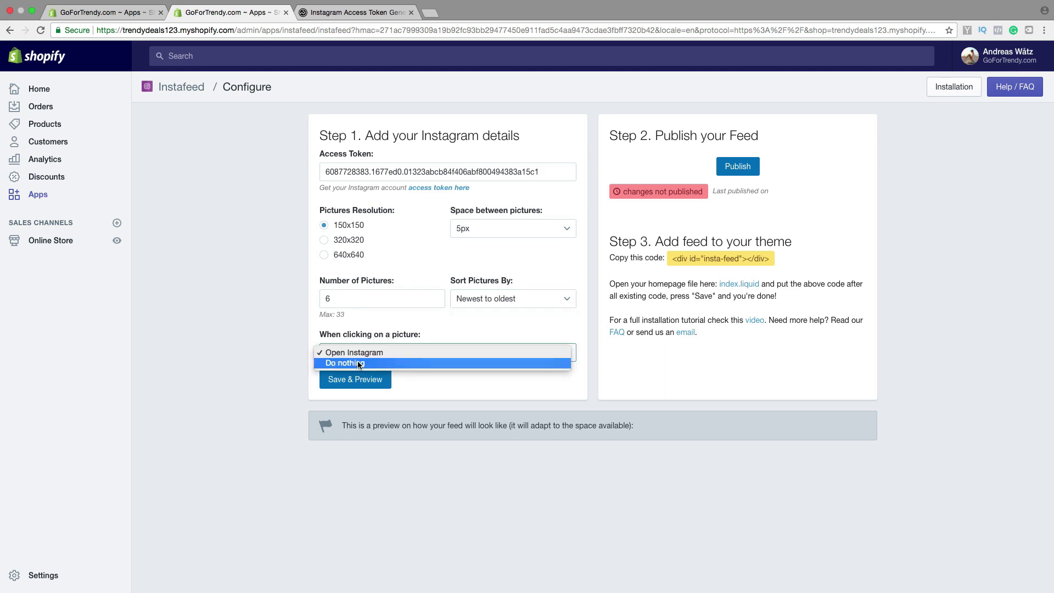
{"action": "left_click", "coordinate": [439, 334]}
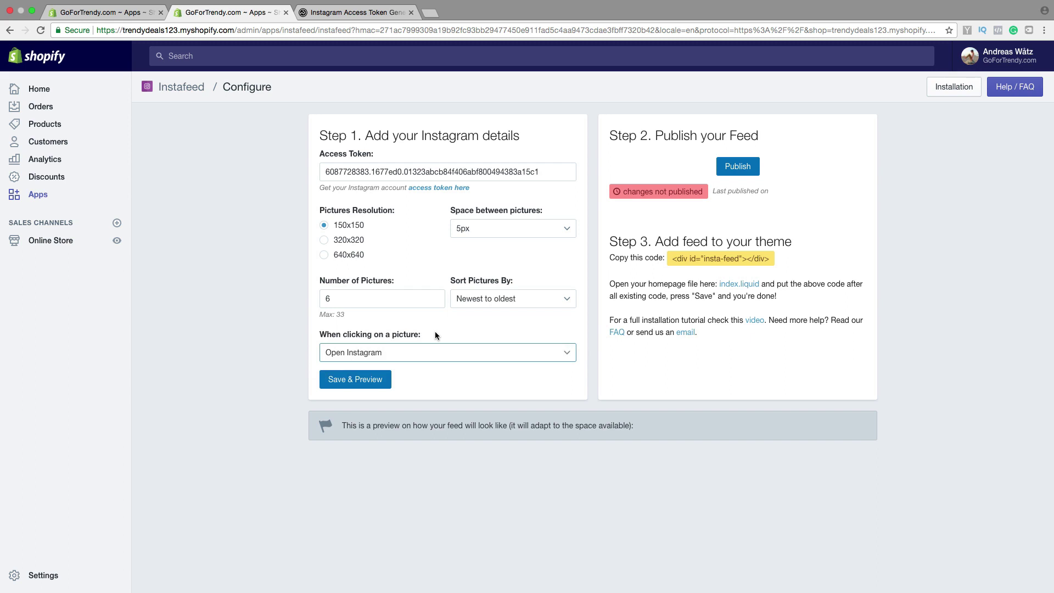
{"action": "left_click", "coordinate": [348, 386]}
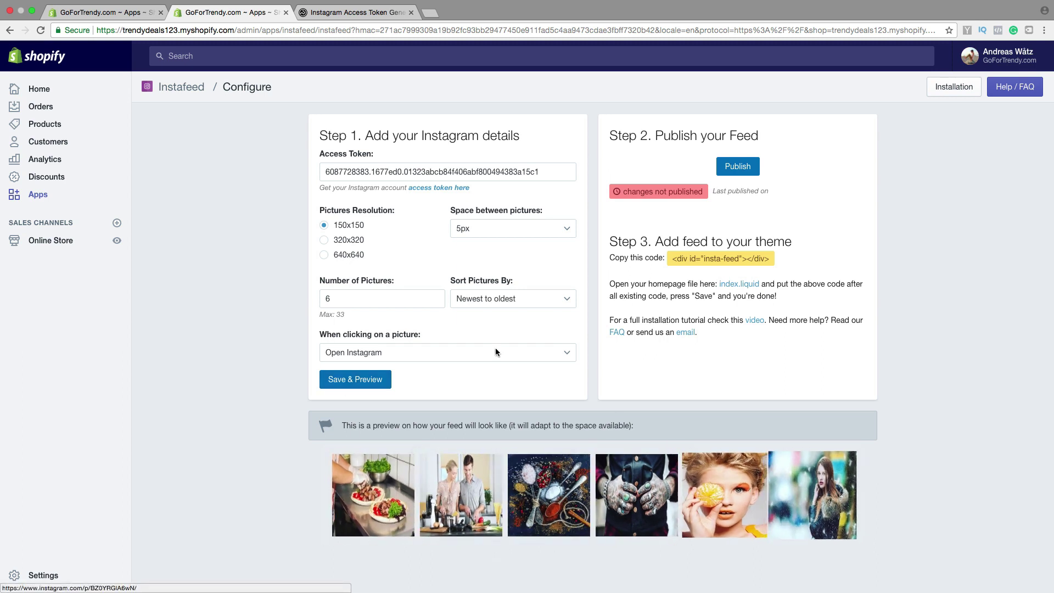
- Preview the feed at 320x320, return to 150x150, and publish it
{"action": "left_click", "coordinate": [322, 240]}
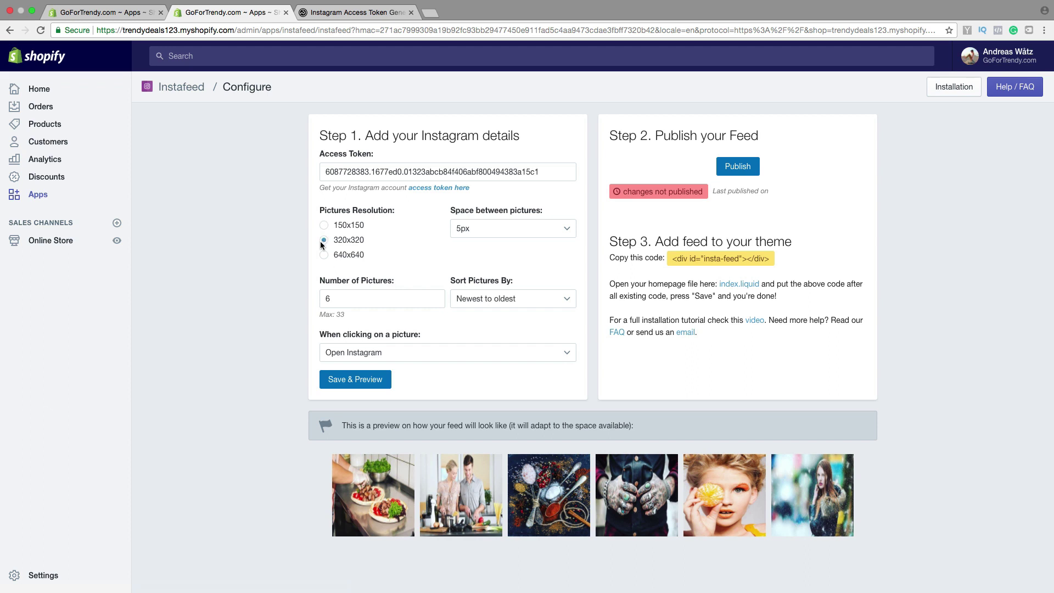
{"action": "left_click", "coordinate": [360, 380]}
{"action": "scroll", "coordinate": [268, 431], "scroll_direction": "down", "scroll_amount": 5}
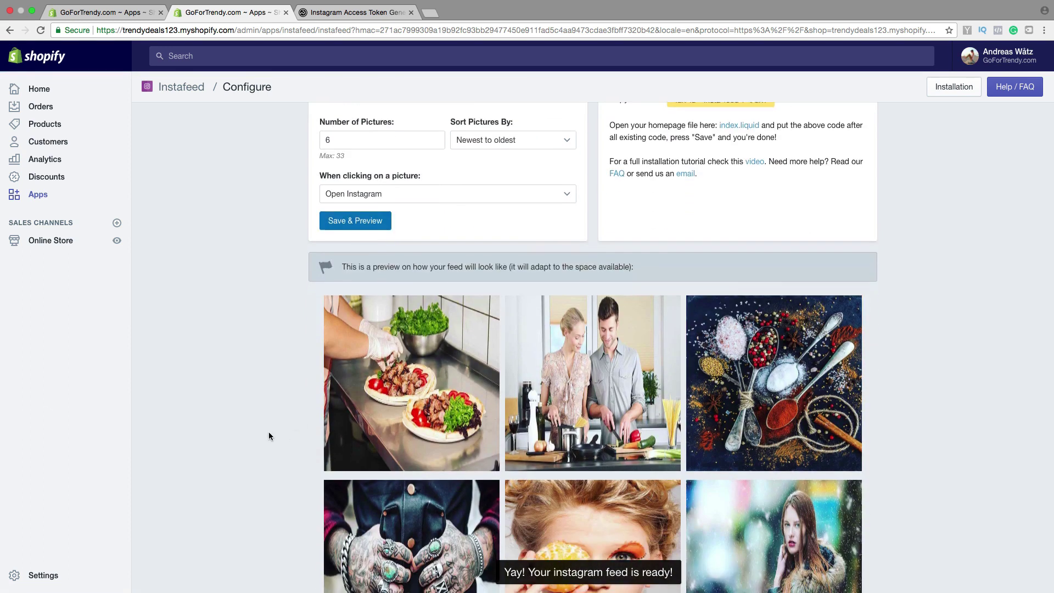
{"action": "scroll", "coordinate": [267, 433], "scroll_direction": "up", "scroll_amount": 5}
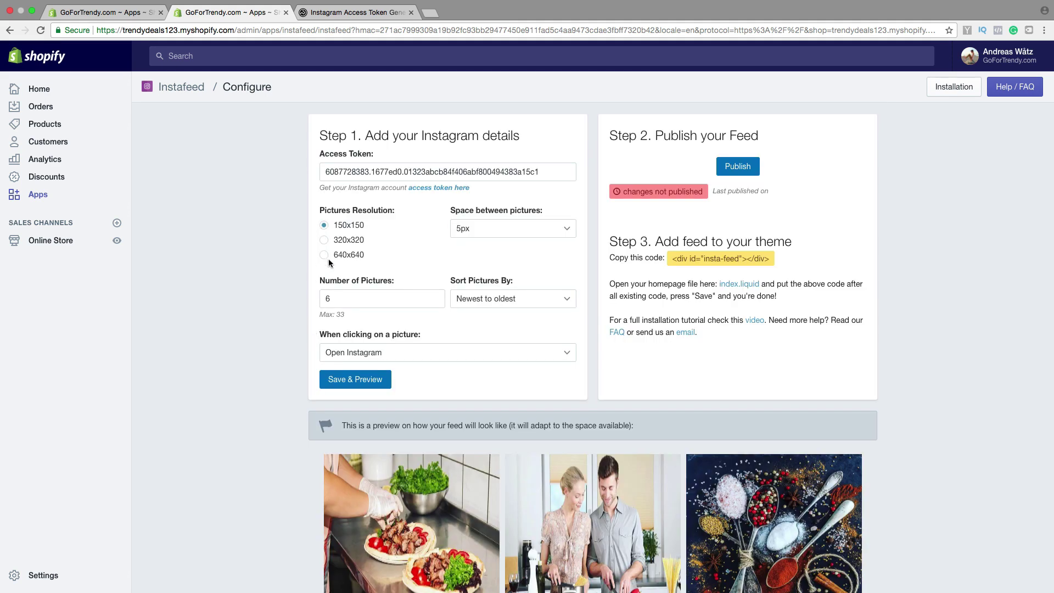
{"action": "left_click", "coordinate": [356, 384]}
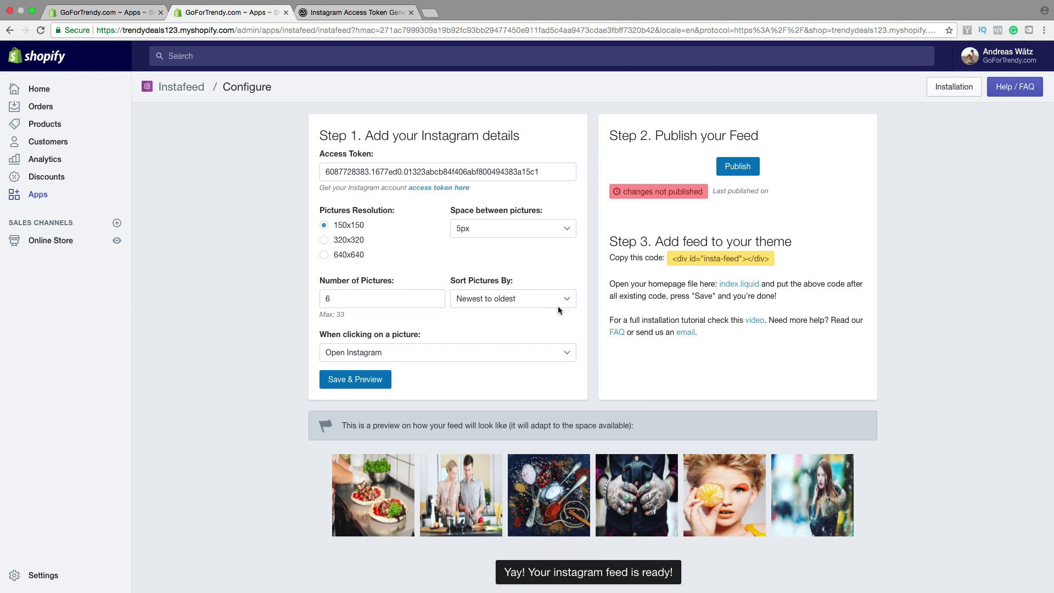
{"action": "left_click", "coordinate": [738, 168]}
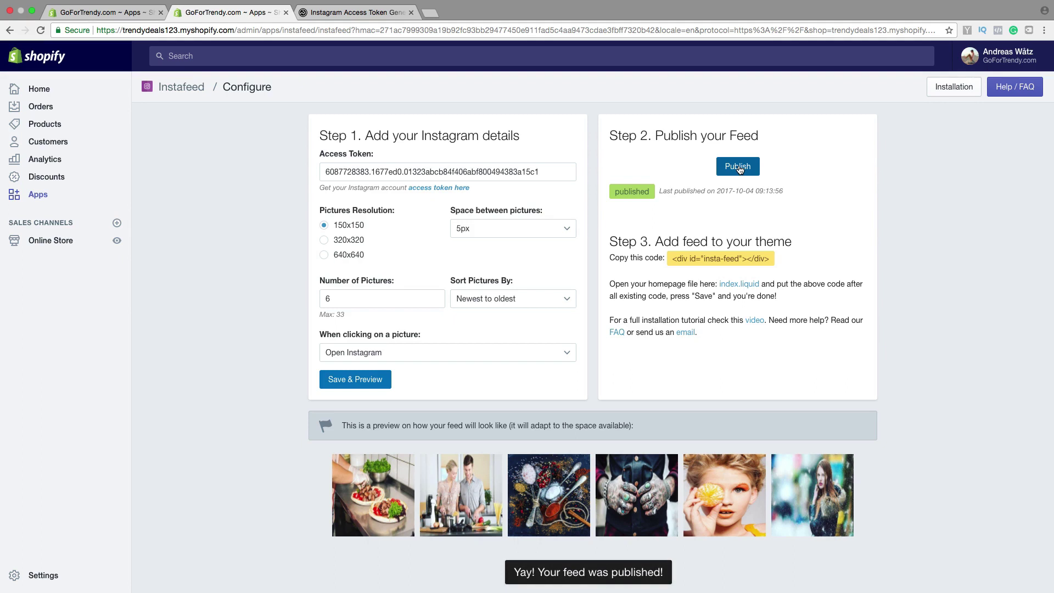
- Republish the feed and copy the <div id="insta-feed"></div> embed code
{"action": "left_click", "coordinate": [738, 168]}
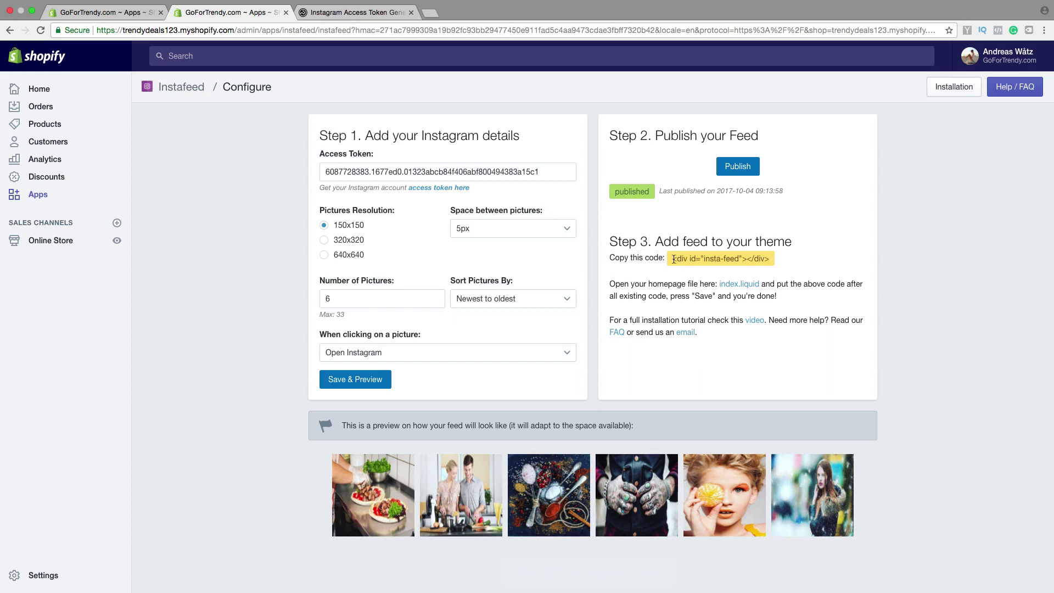
{"action": "left_click_drag", "start_coordinate": [672, 258], "coordinate": [768, 258]}
{"action": "right_click", "coordinate": [761, 258]}
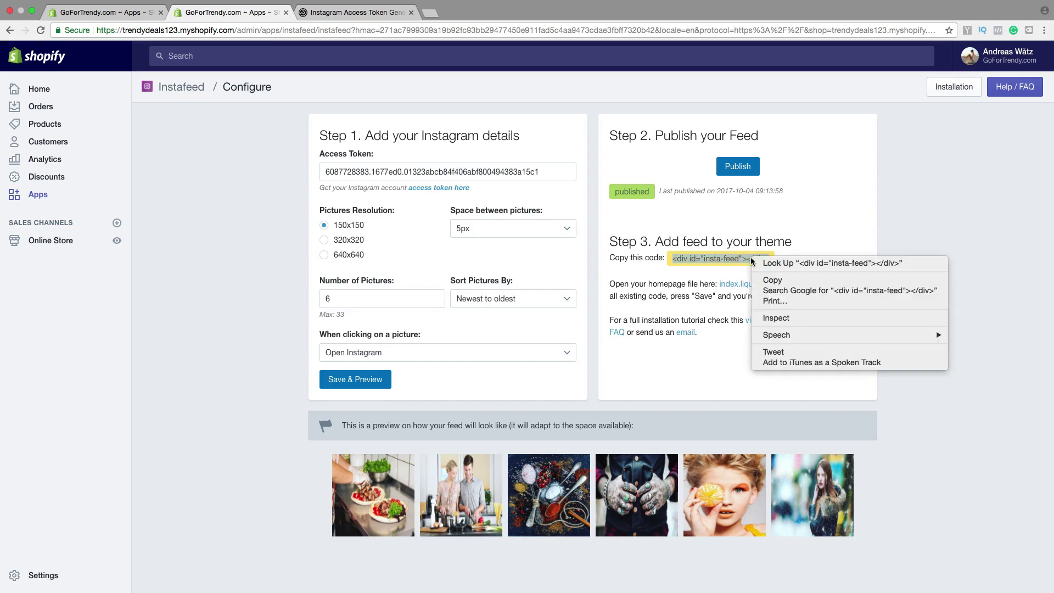
{"action": "left_click", "coordinate": [767, 278]}
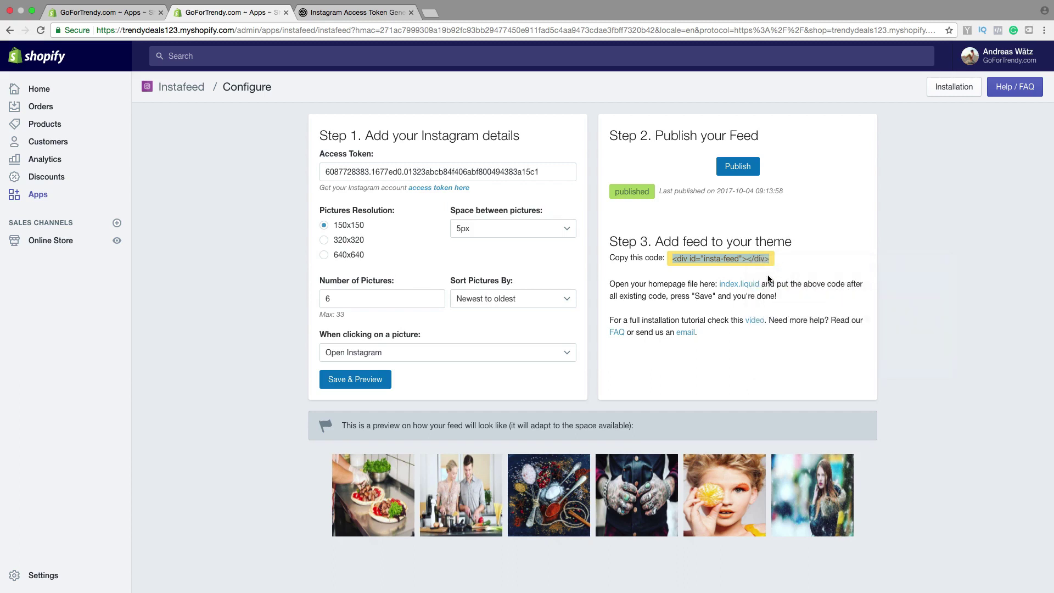
{"action": "left_click", "coordinate": [741, 286]}
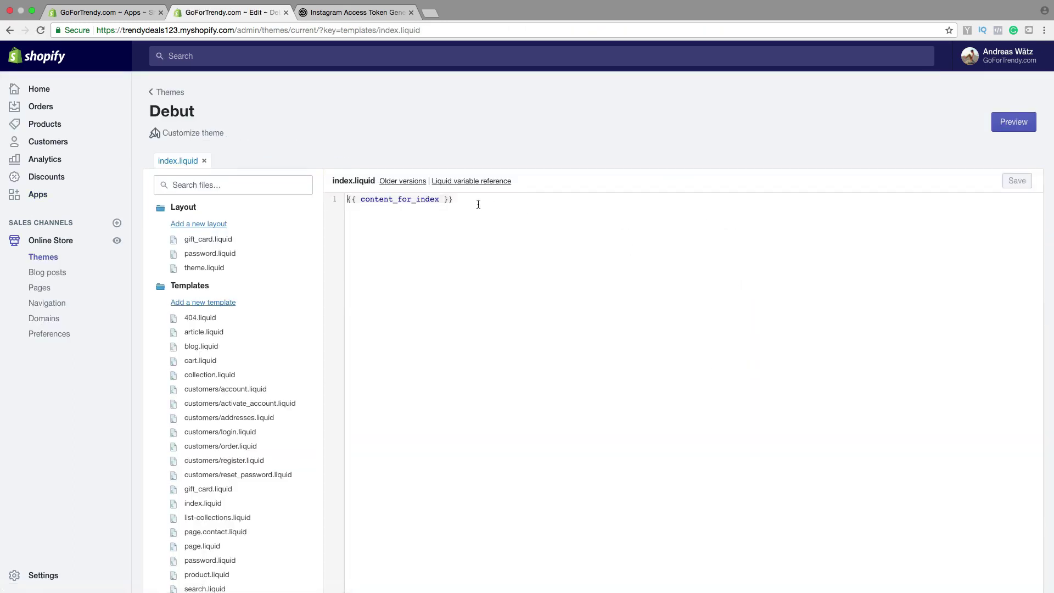
- Paste the insta-feed div on line 4 of index.liquid, below {{ content_for_index }}
{"action": "left_click", "coordinate": [467, 198]}
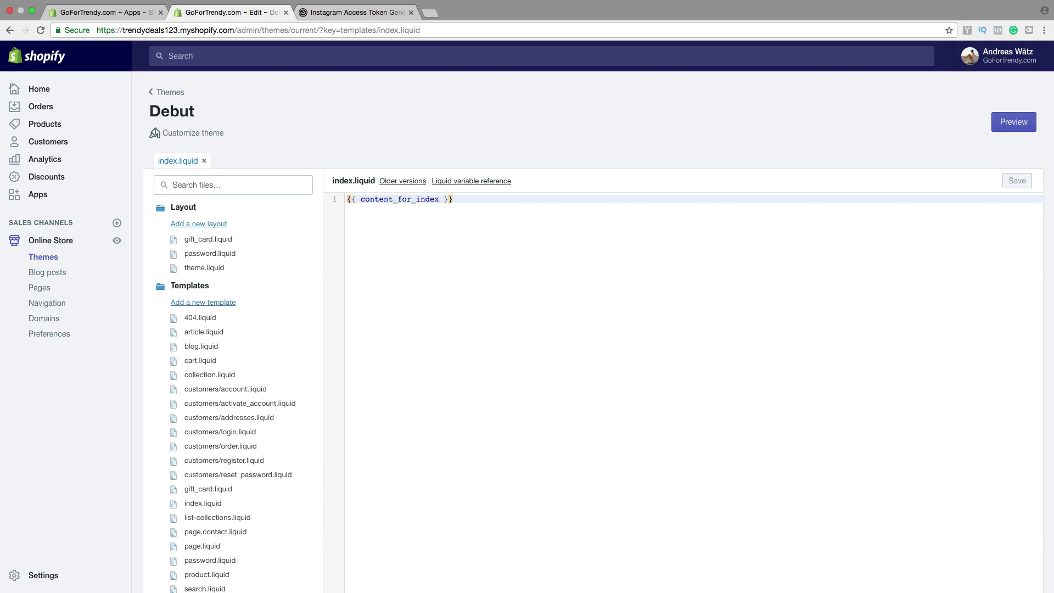
{"action": "key", "text": "Return"}
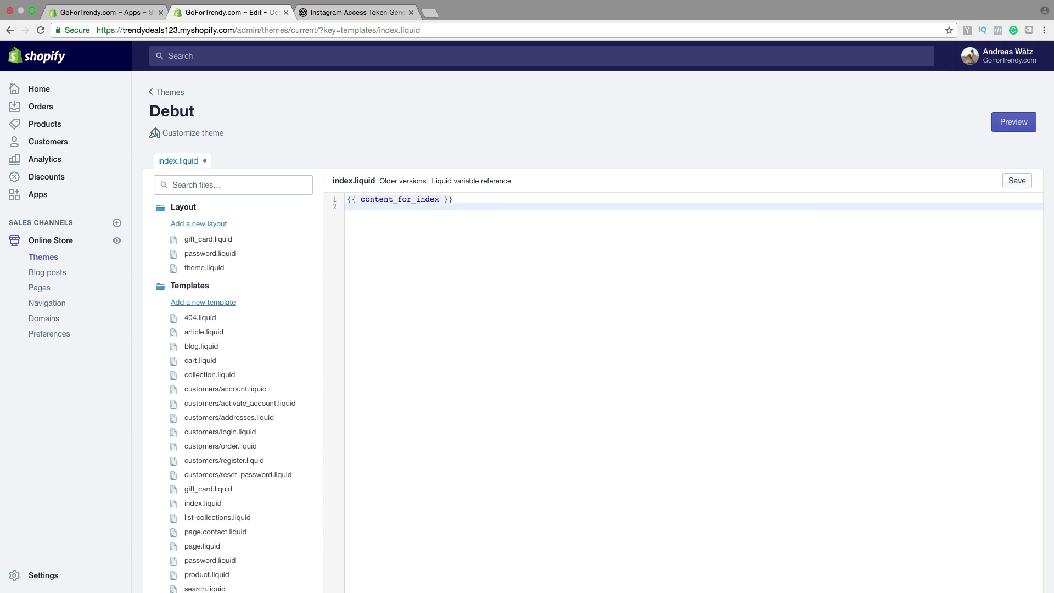
{"action": "key", "text": "Return"}
{"action": "key", "text": "Return"}
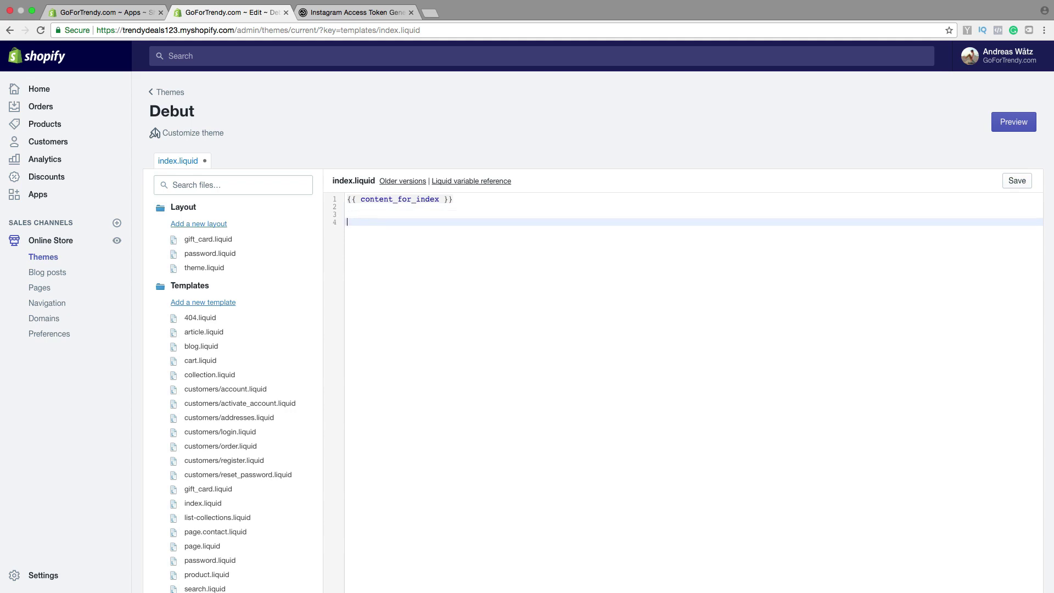
{"action": "key", "text": "super+v"}
- Copy the centred 'Follow Us On Instagram' h1 line from Notes and return to Chrome
{"action": "mouse_move", "coordinate": [242, 588]}
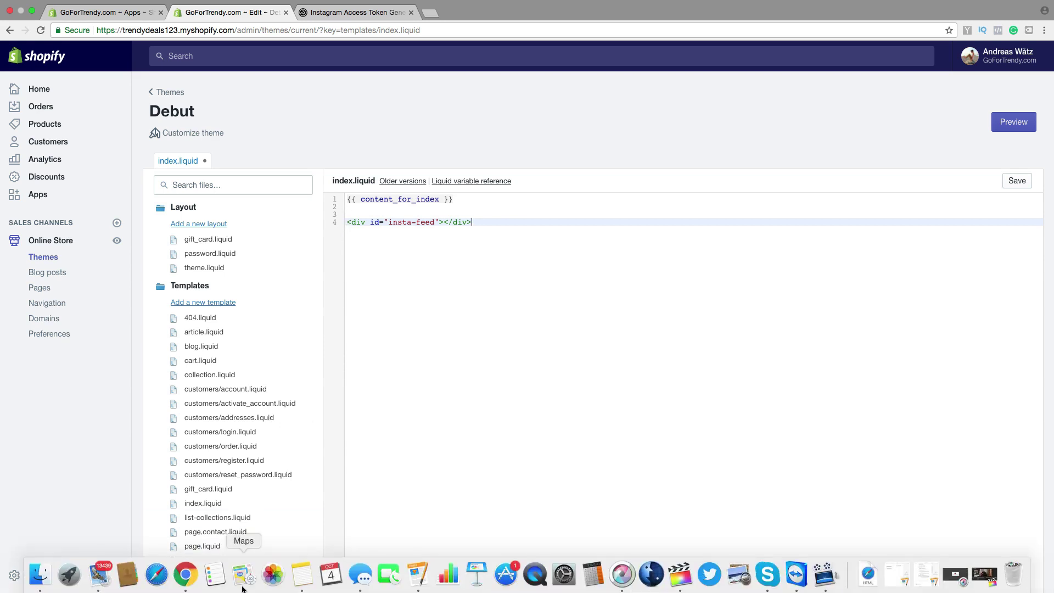
{"action": "left_click", "coordinate": [302, 574]}
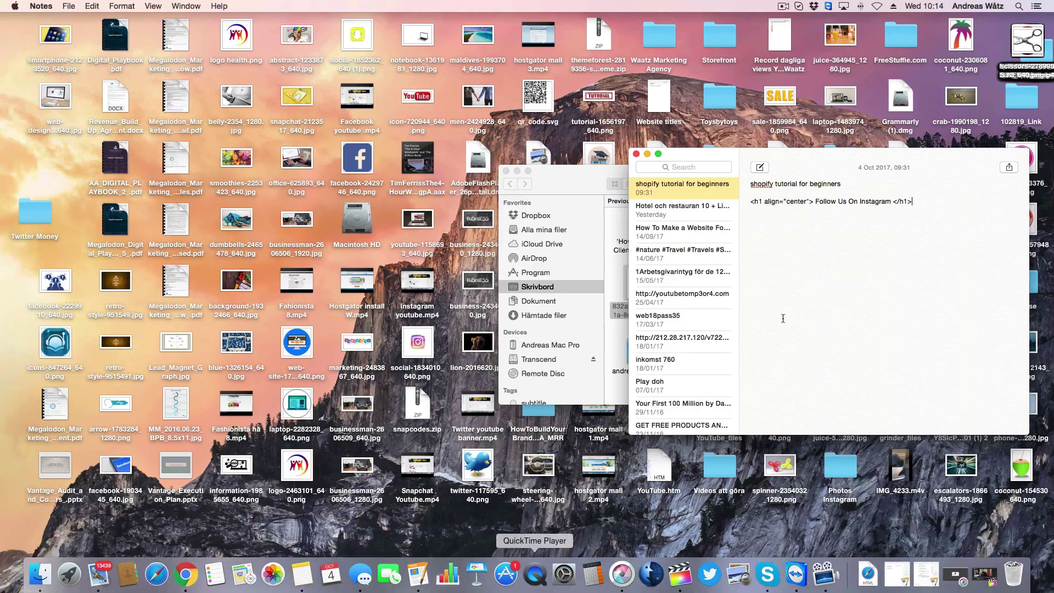
{"action": "left_click_drag", "start_coordinate": [927, 200], "coordinate": [750, 201]}
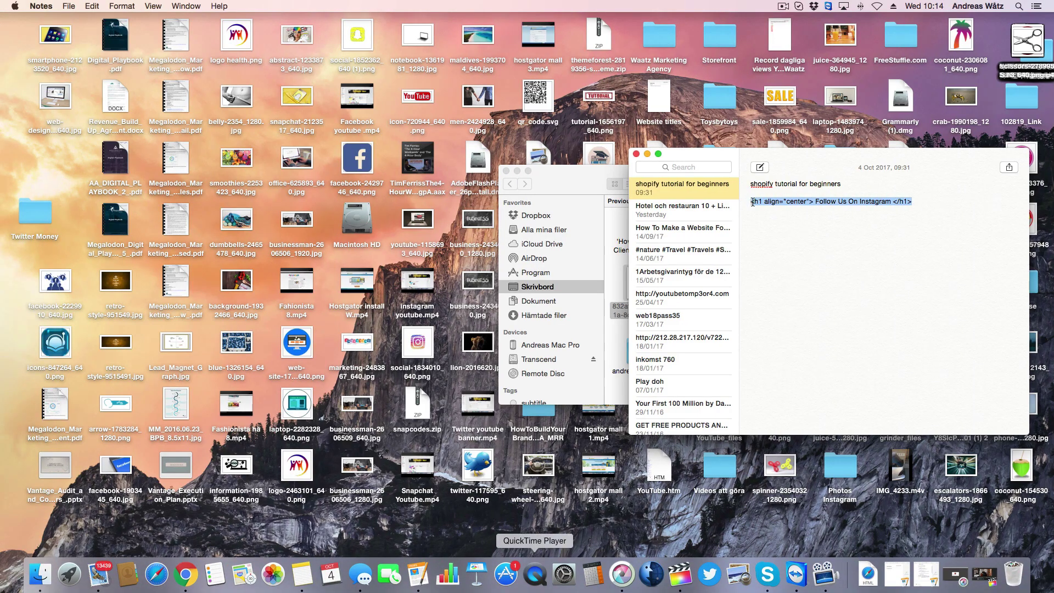
{"action": "right_click", "coordinate": [755, 201]}
{"action": "left_click", "coordinate": [778, 245]}
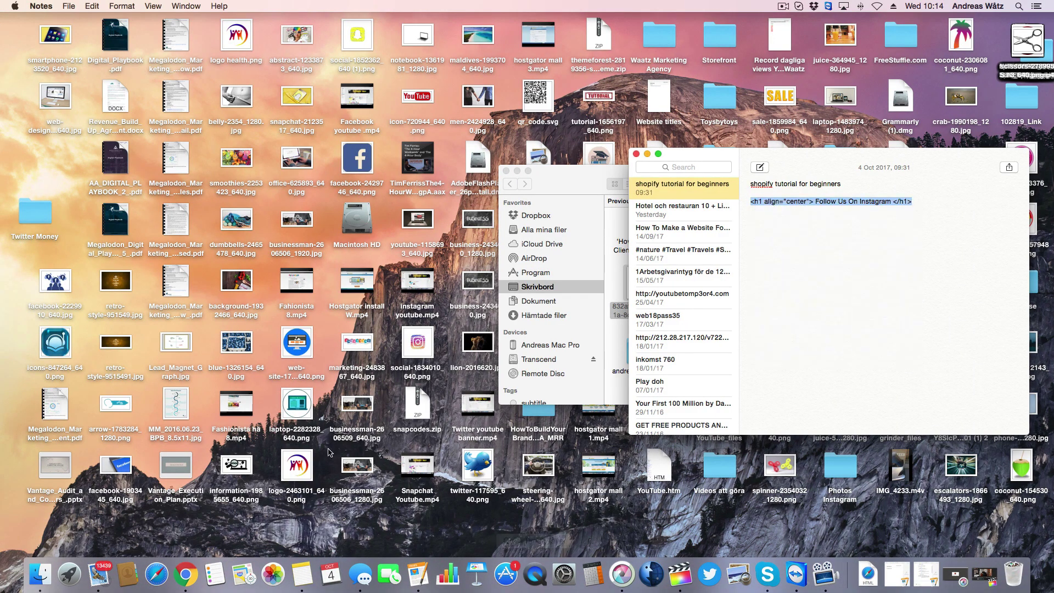
{"action": "left_click", "coordinate": [186, 571]}
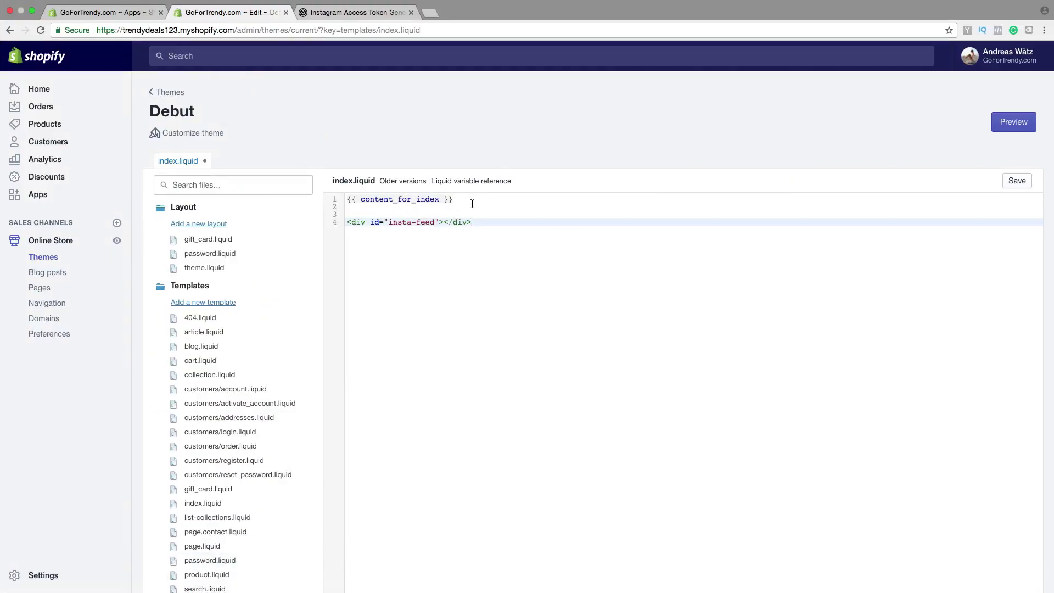
- Paste the Follow Us On Instagram heading onto line 3, above the insta-feed div
{"action": "left_click", "coordinate": [354, 215]}
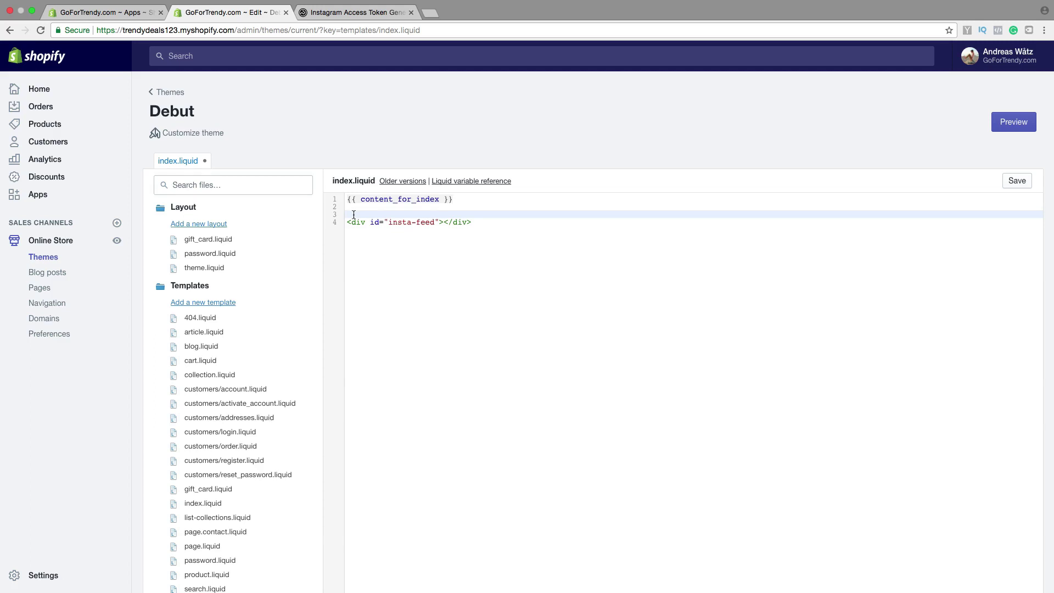
{"action": "key", "text": "super+v"}
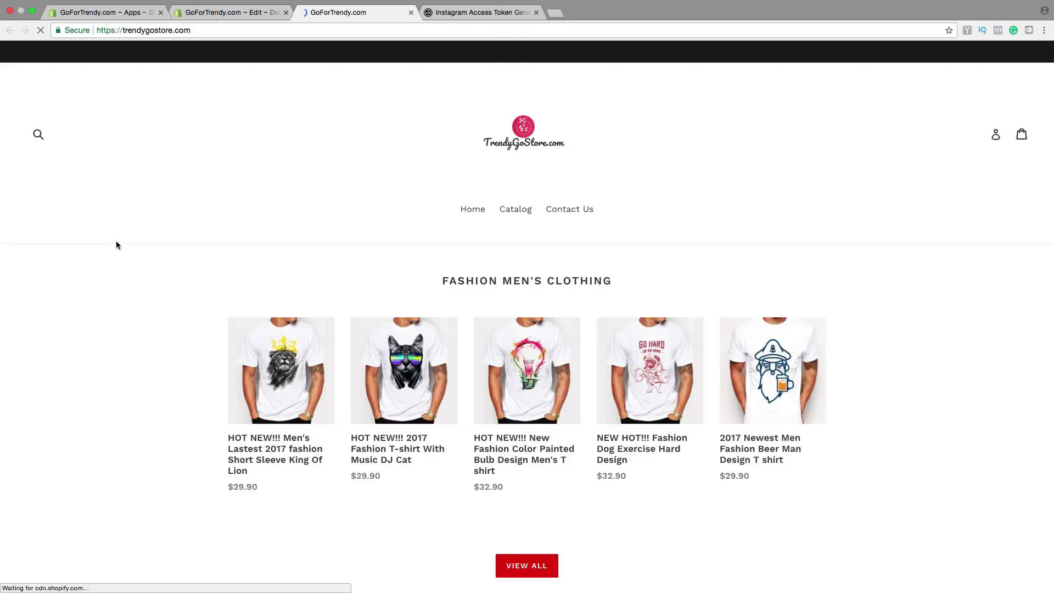
- Scroll down the live storefront to the six-image Instagram feed section
{"action": "scroll", "coordinate": [138, 261], "scroll_direction": "down", "scroll_amount": 20}
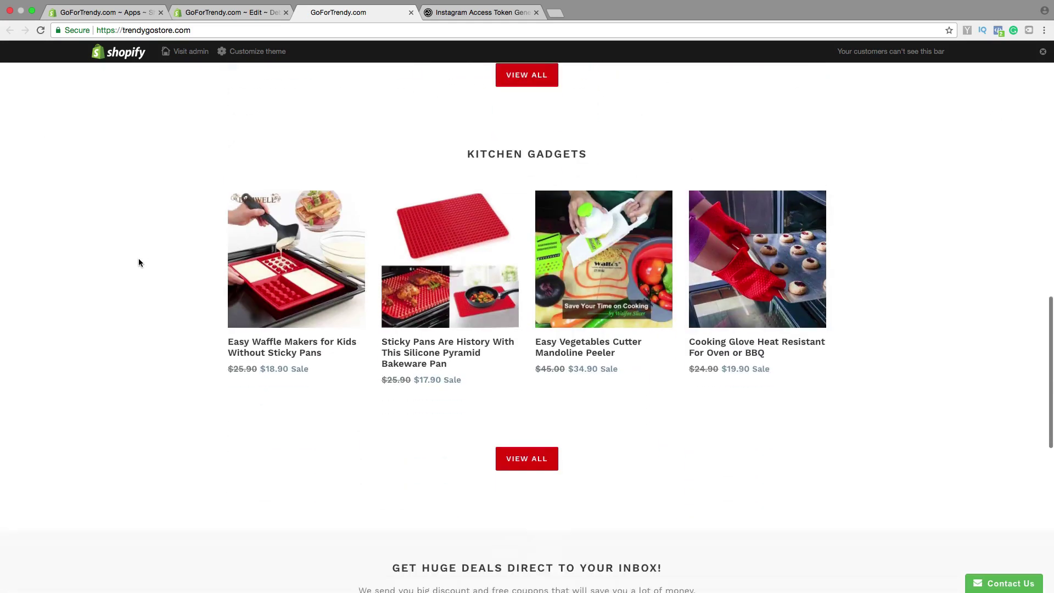
{"action": "scroll", "coordinate": [138, 262], "scroll_direction": "down", "scroll_amount": 5}
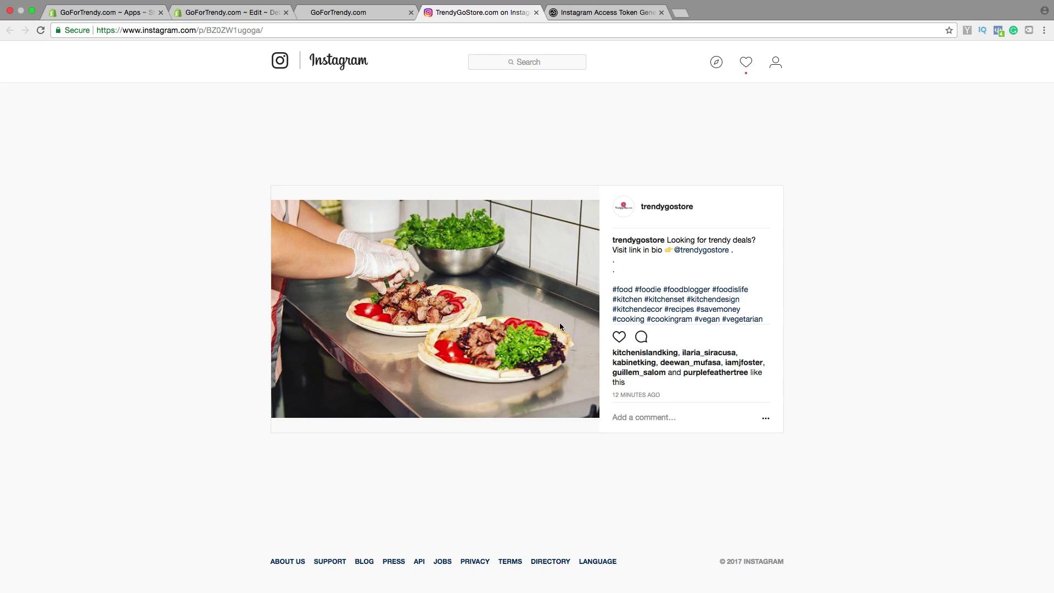
- Switch back to the GoForTrendy.com storefront tab with its Follow Us On Instagram row
{"action": "left_click", "coordinate": [355, 15]}
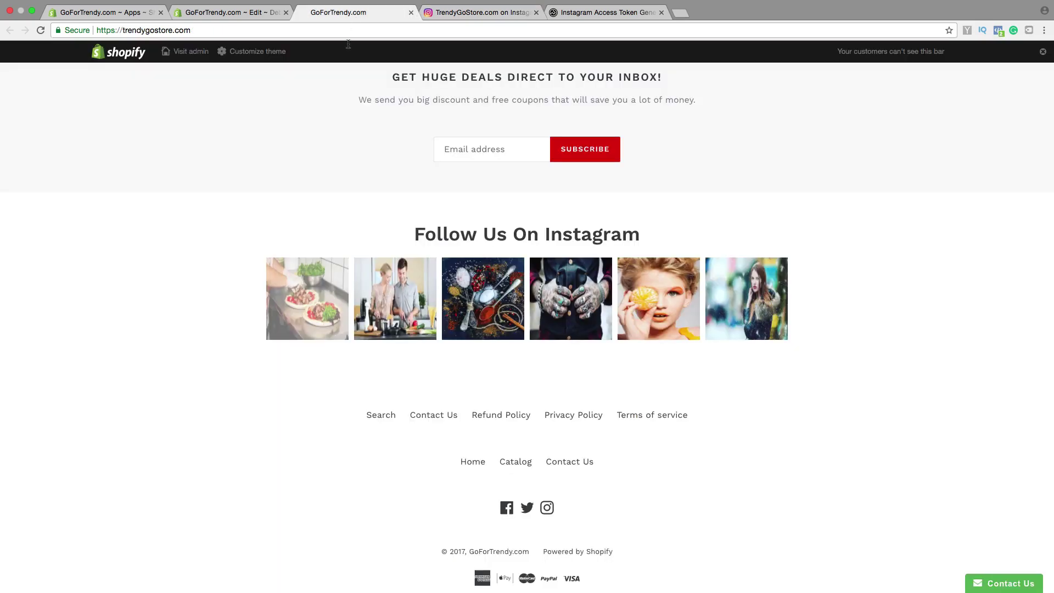